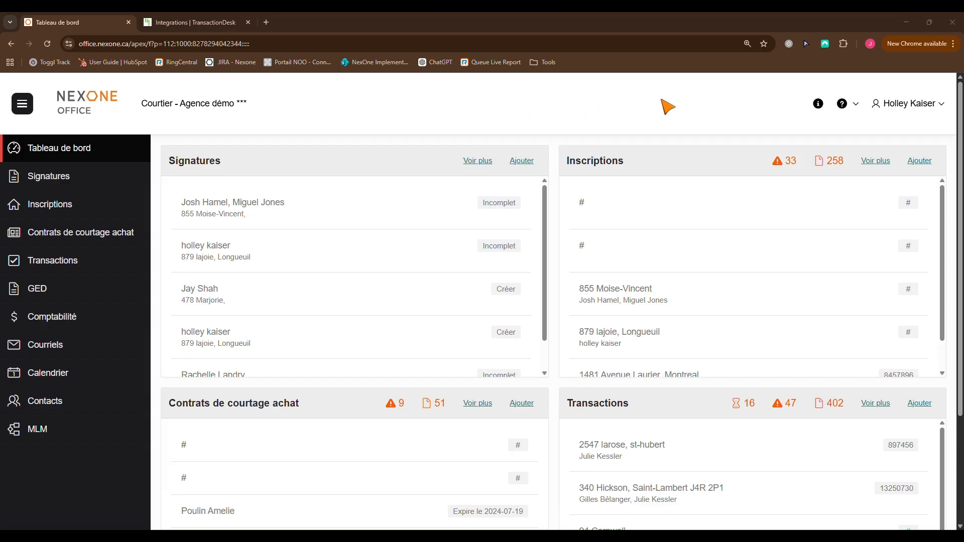
Step: Open the user profile's Instanet Forms section and generate a new identification key
{"action": "left_click", "coordinate": [896, 106]}
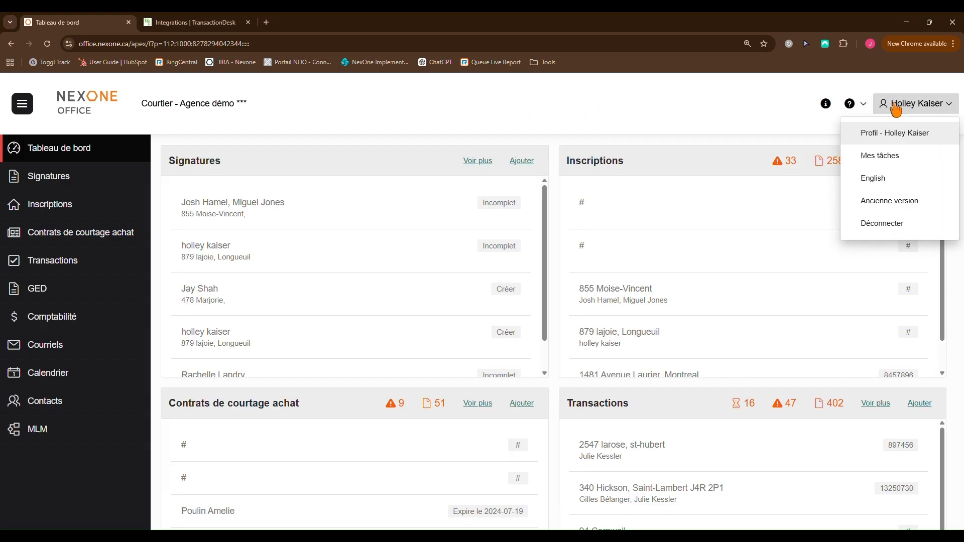
{"action": "left_click", "coordinate": [893, 134]}
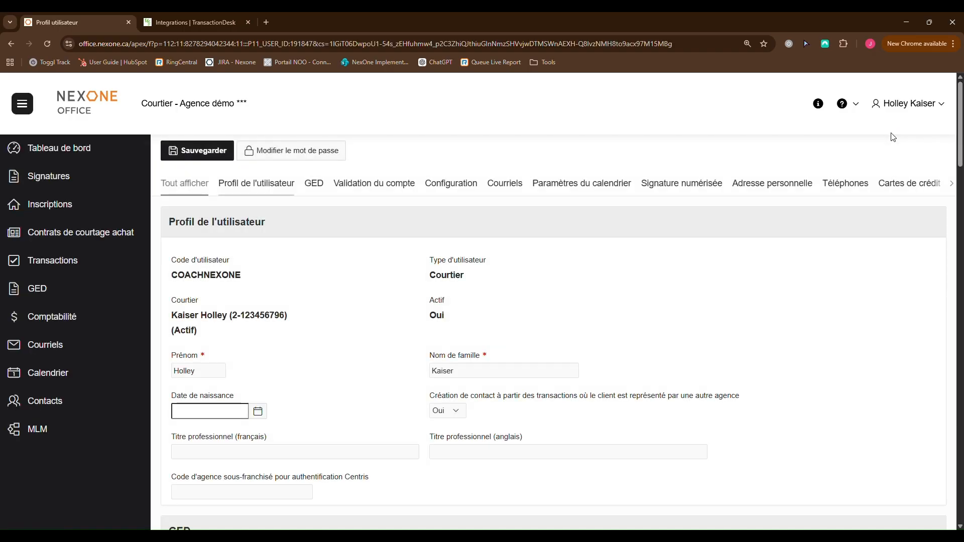
{"action": "left_click", "coordinate": [943, 187]}
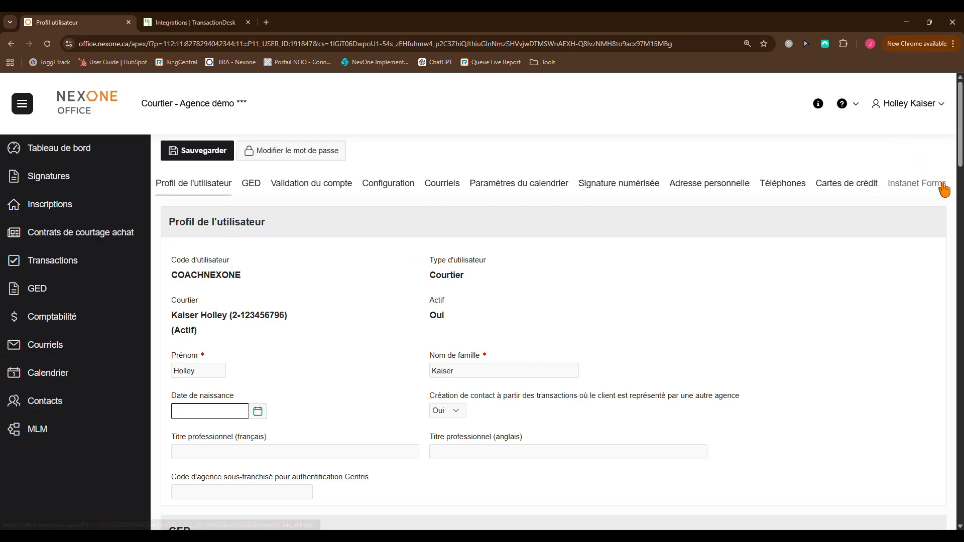
{"action": "left_click", "coordinate": [921, 188]}
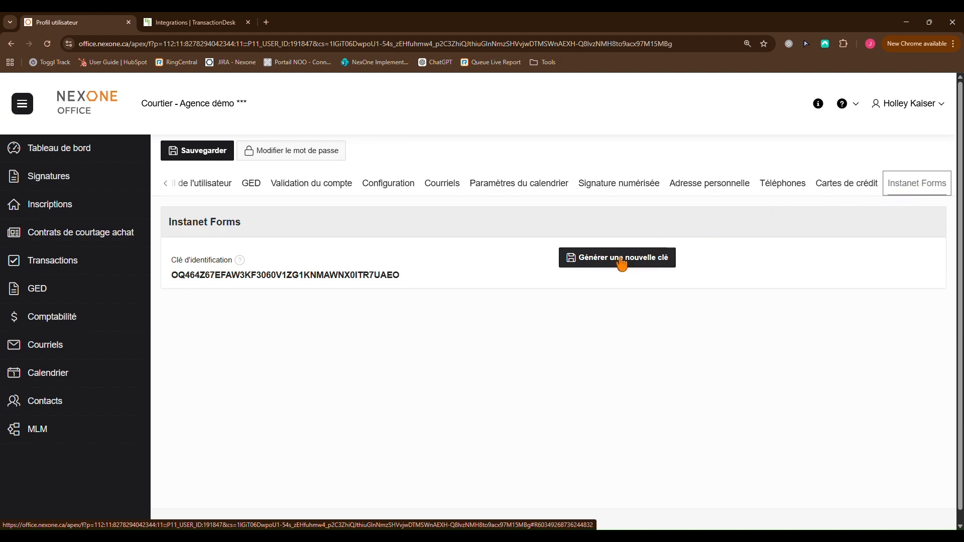
{"action": "left_click", "coordinate": [621, 262]}
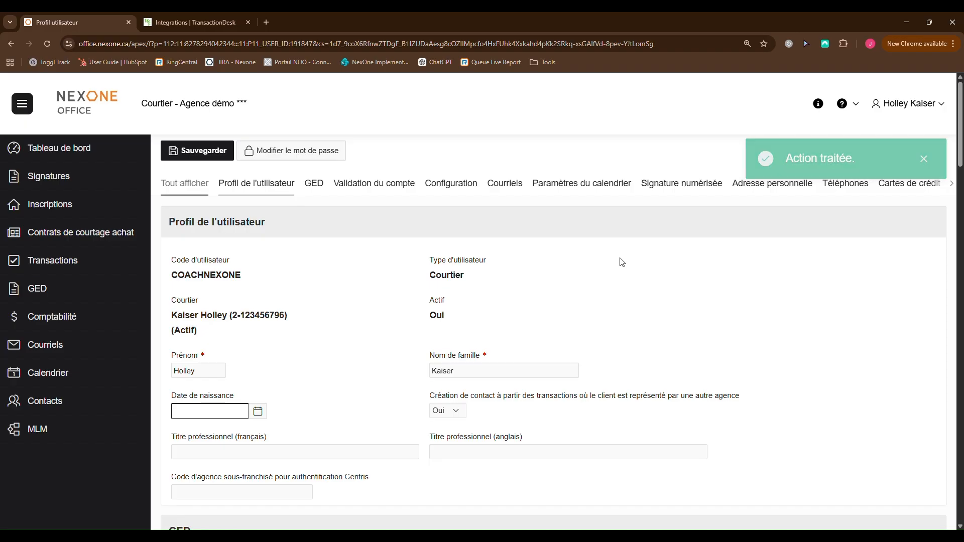
Step: Return to the profile's Instanet Forms section and copy the newly generated identification key
{"action": "left_click", "coordinate": [948, 185]}
{"action": "left_click", "coordinate": [944, 186]}
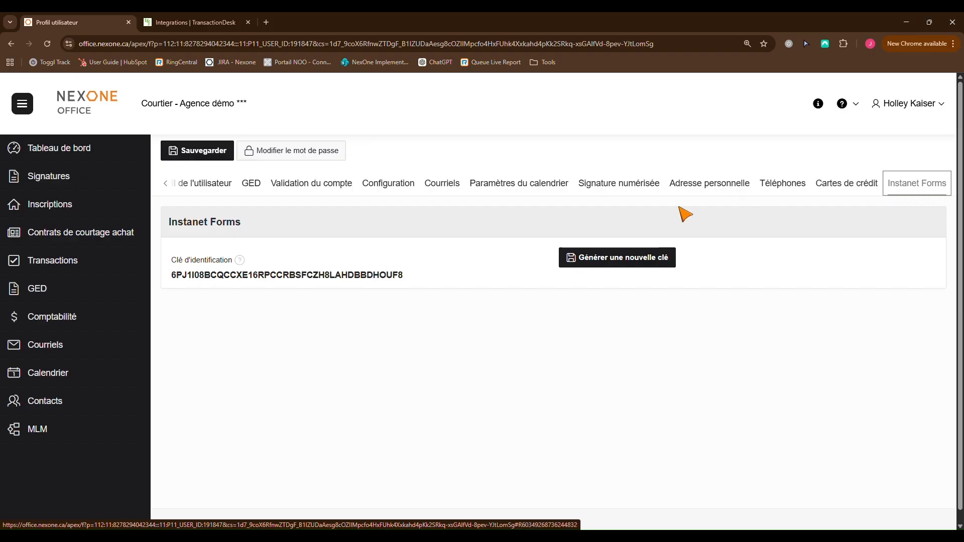
{"action": "left_click", "coordinate": [407, 271]}
{"action": "left_click_drag", "start_coordinate": [408, 272], "coordinate": [168, 291]}
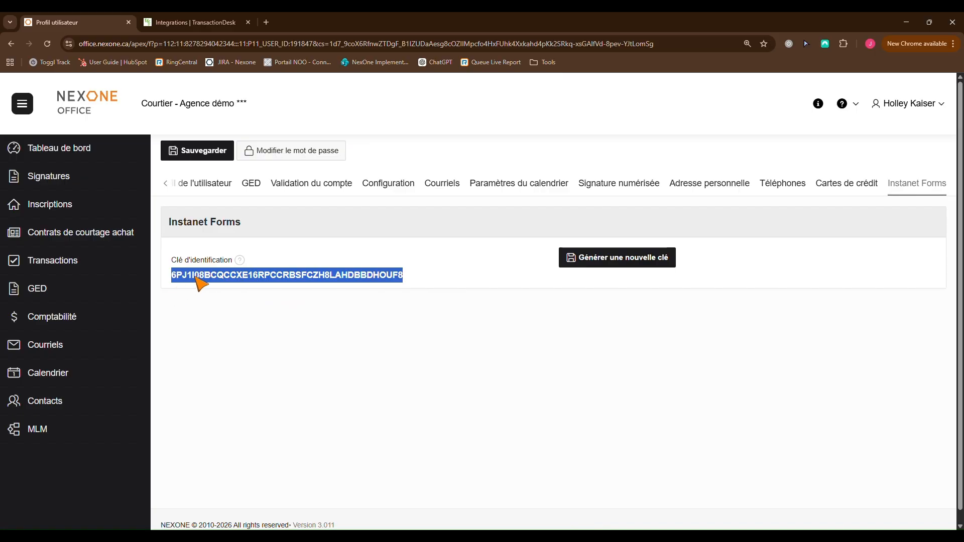
{"action": "right_click", "coordinate": [196, 277]}
{"action": "left_click", "coordinate": [216, 288]}
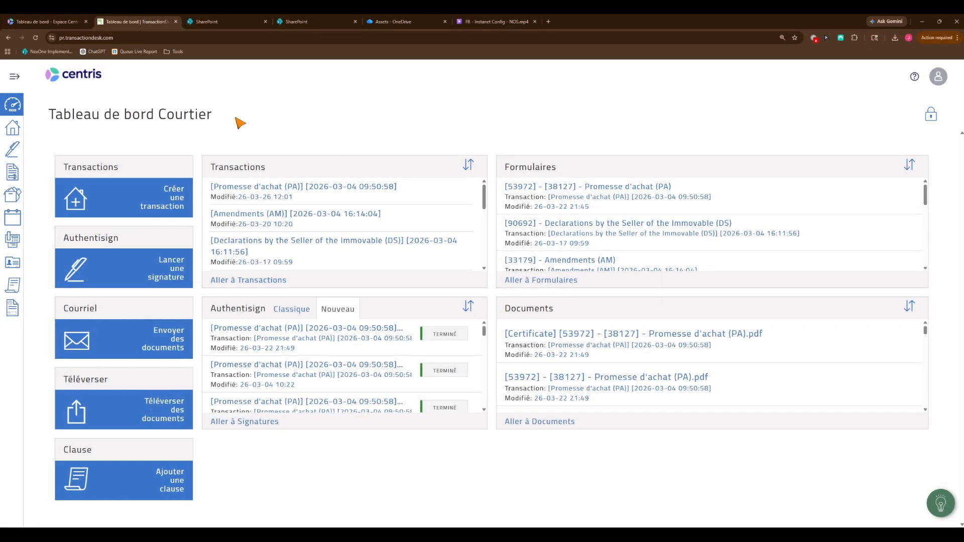
Step: Switch to Centris TransactionDesk and open the Intégrations page of the account configuration
{"action": "left_click", "coordinate": [934, 79]}
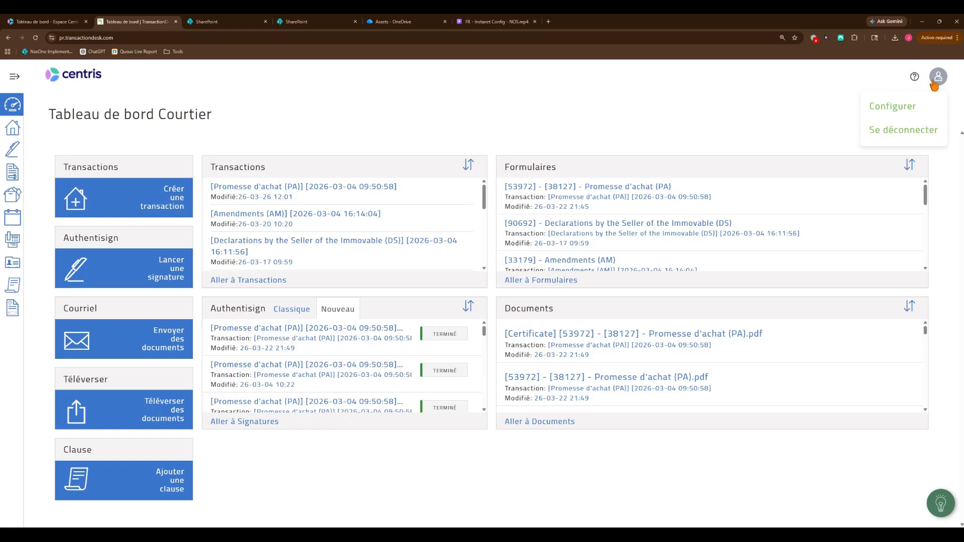
{"action": "left_click", "coordinate": [906, 106]}
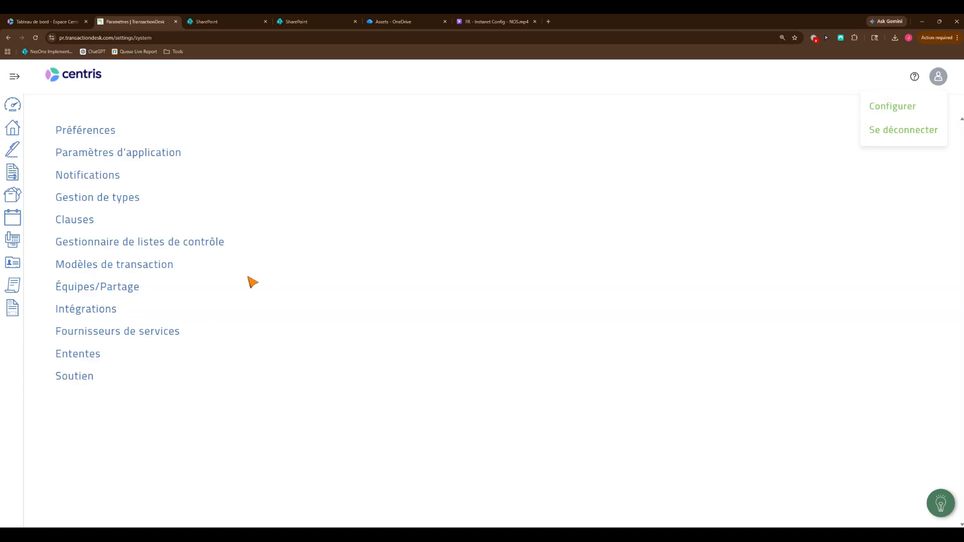
{"action": "left_click", "coordinate": [110, 310]}
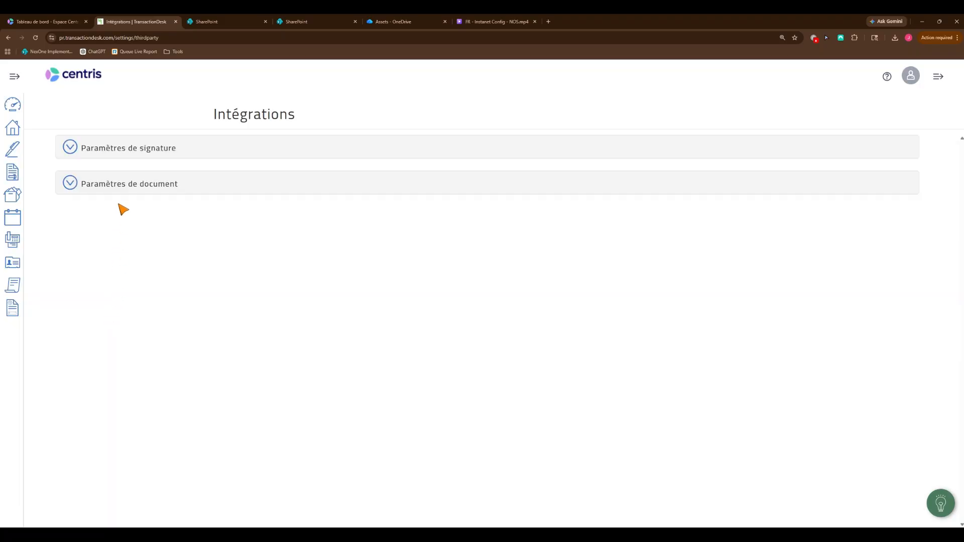
Step: Enable a third-party signature provider with NexOneSign as the vendor, paste the user key, and update the signature settings
{"action": "left_click", "coordinate": [112, 153]}
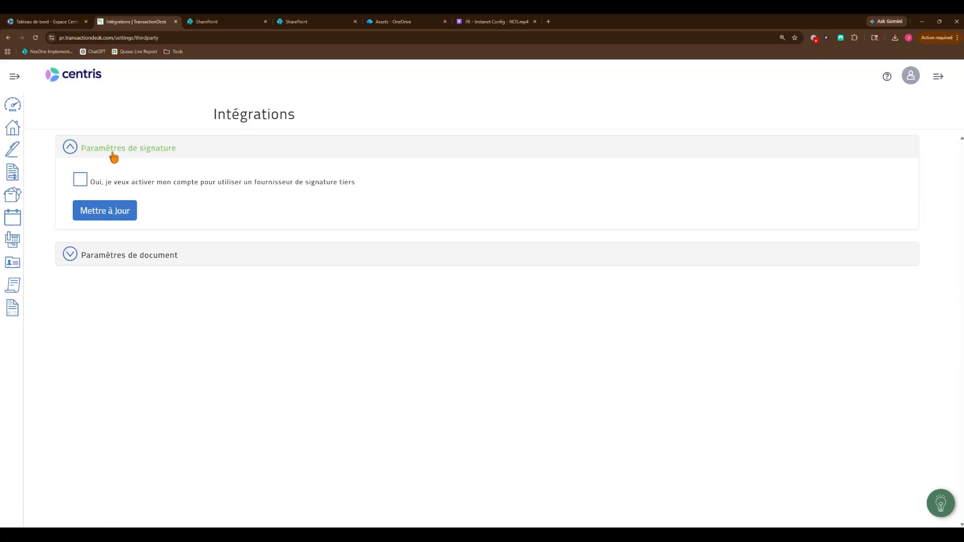
{"action": "left_click", "coordinate": [81, 180]}
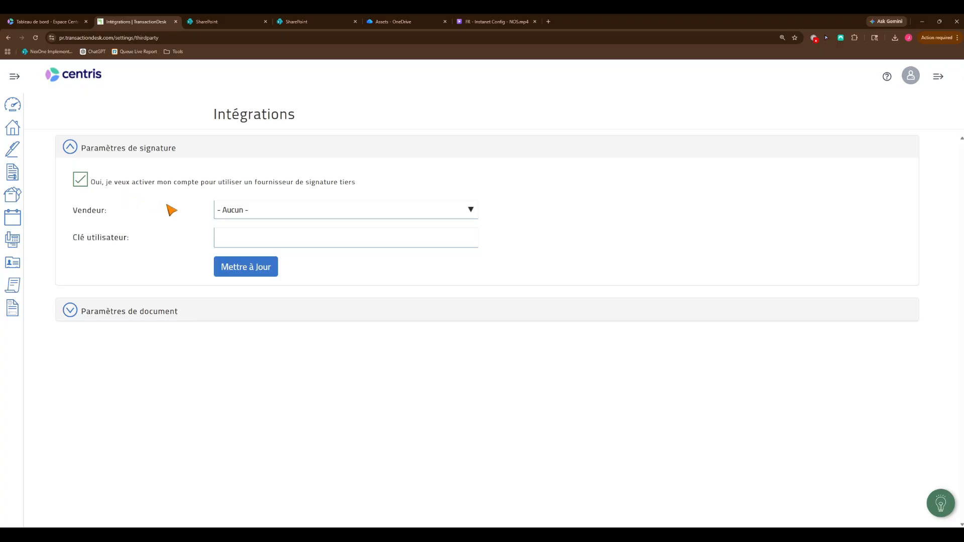
{"action": "left_click", "coordinate": [224, 210]}
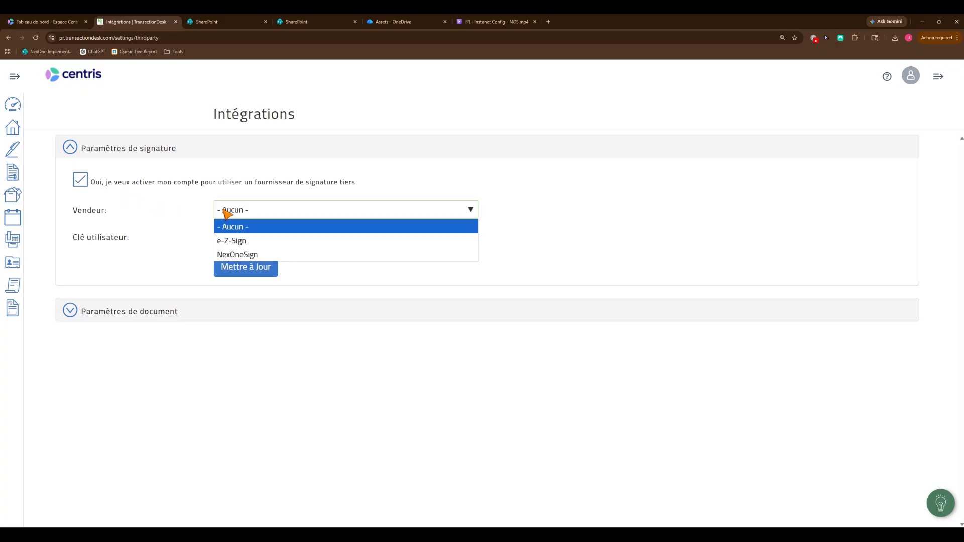
{"action": "left_click", "coordinate": [232, 255]}
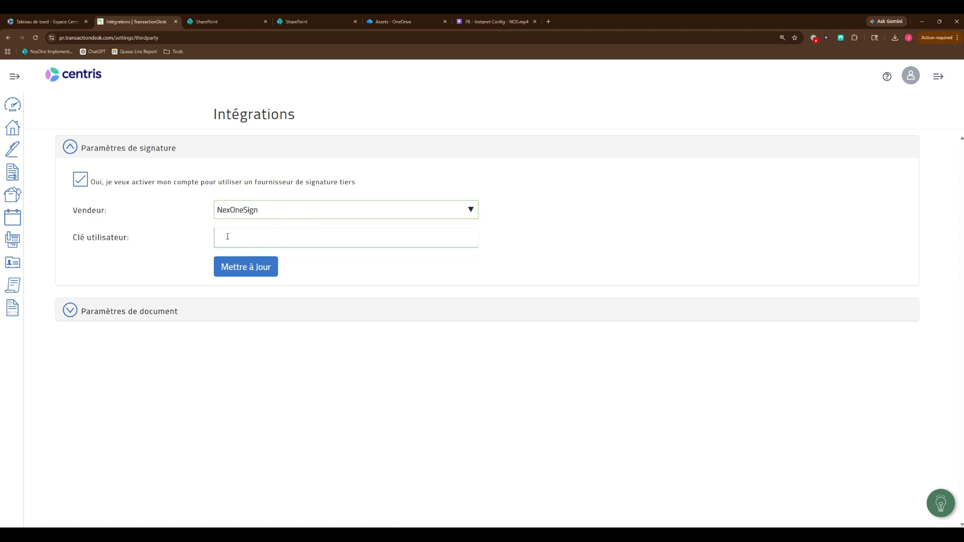
{"action": "left_click", "coordinate": [227, 236]}
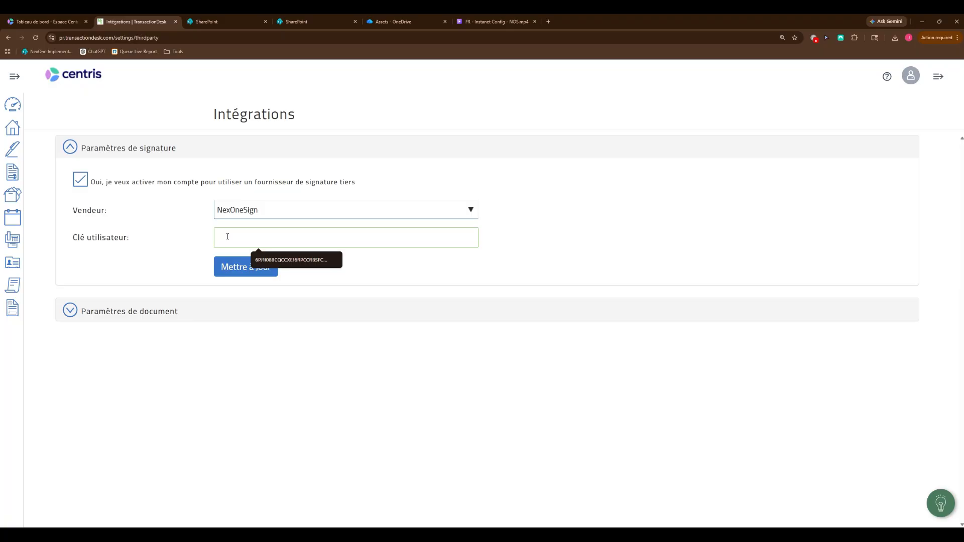
{"action": "right_click", "coordinate": [228, 236]}
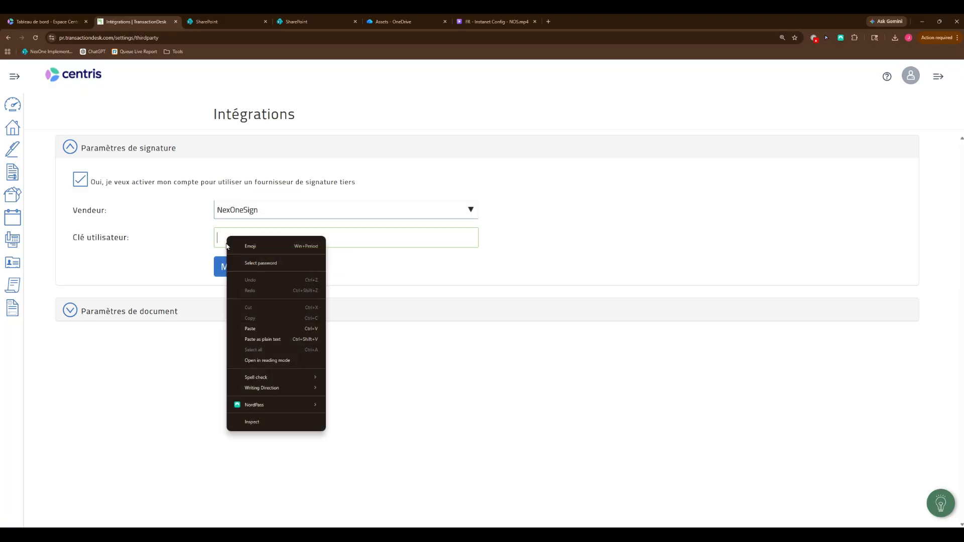
{"action": "left_click", "coordinate": [263, 329]}
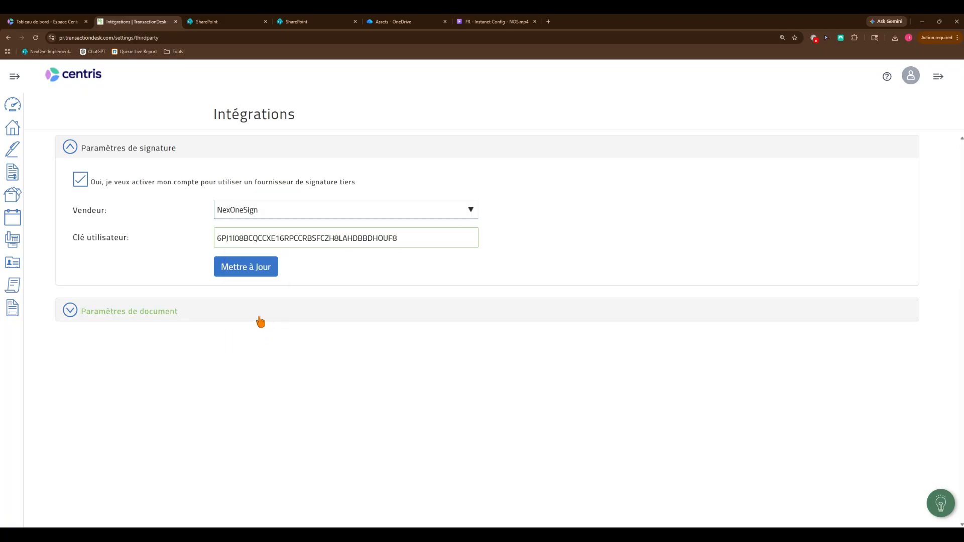
{"action": "left_click", "coordinate": [248, 271]}
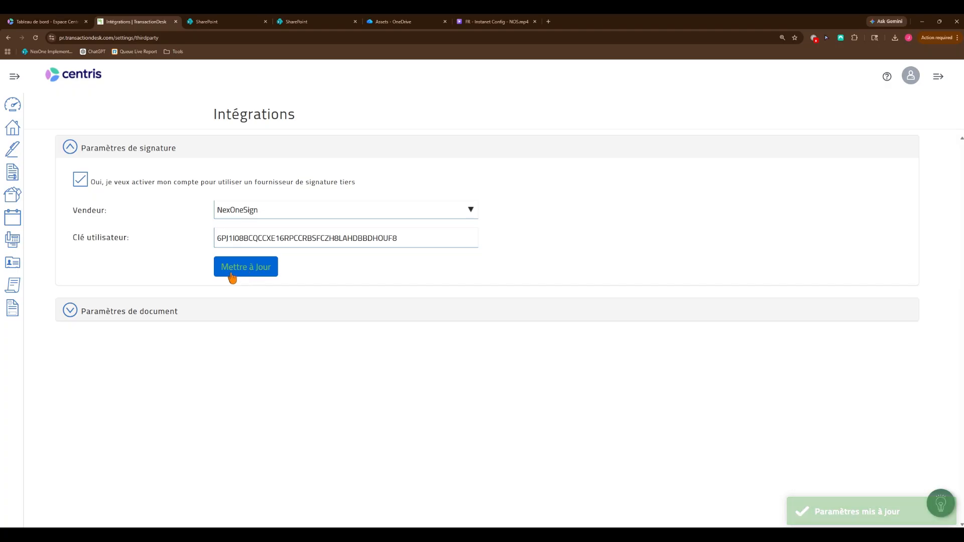
Step: Enable a third-party document provider with NexOne Office as the vendor, paste the user key, and update the document settings
{"action": "left_click", "coordinate": [127, 314]}
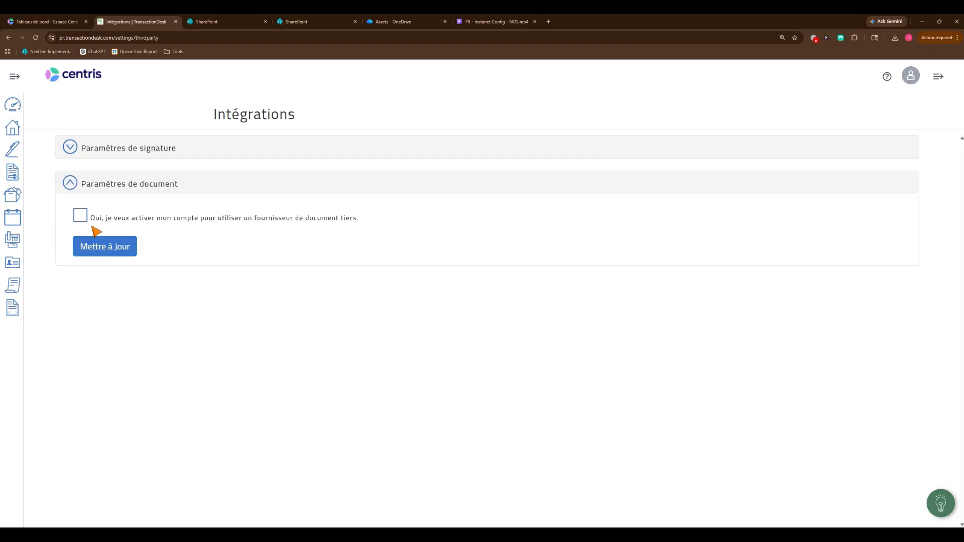
{"action": "left_click", "coordinate": [81, 217]}
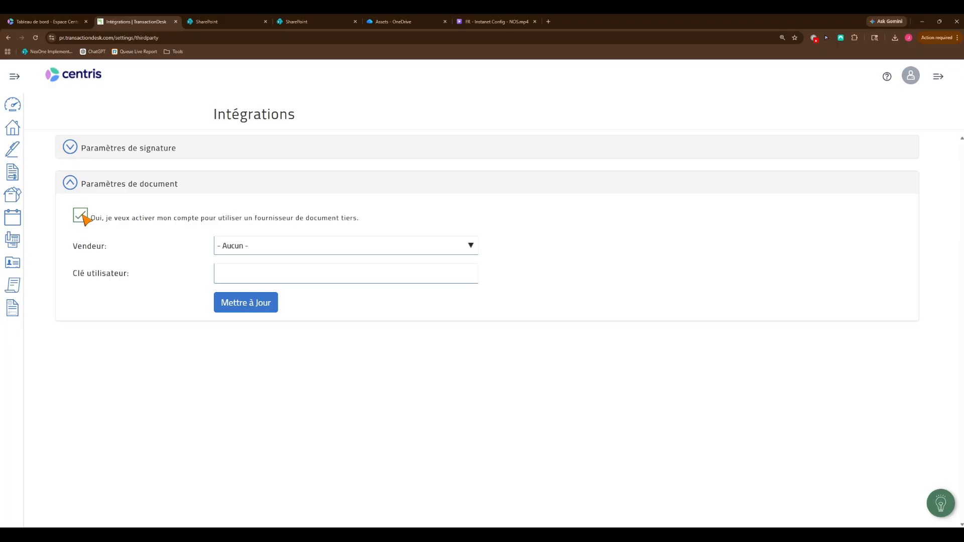
{"action": "left_click", "coordinate": [228, 247]}
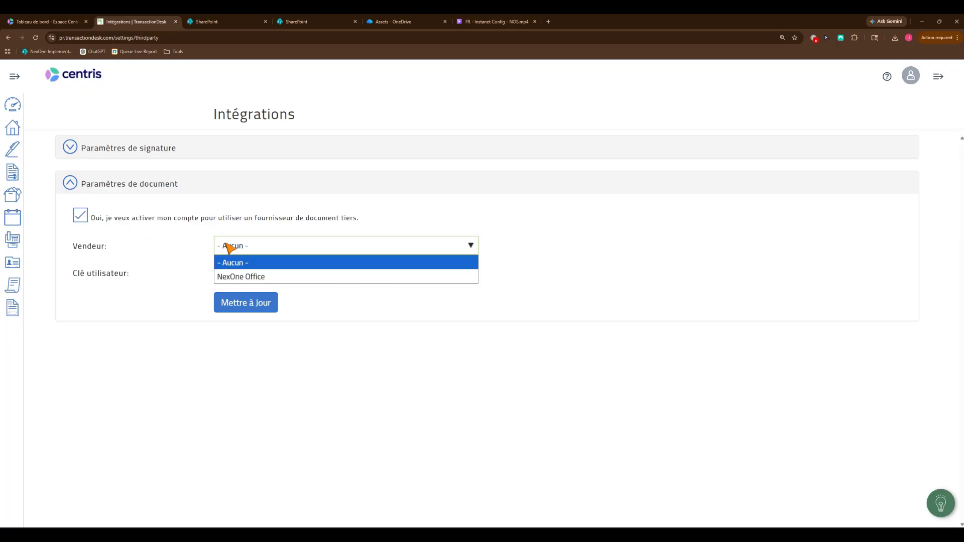
{"action": "left_click", "coordinate": [228, 276]}
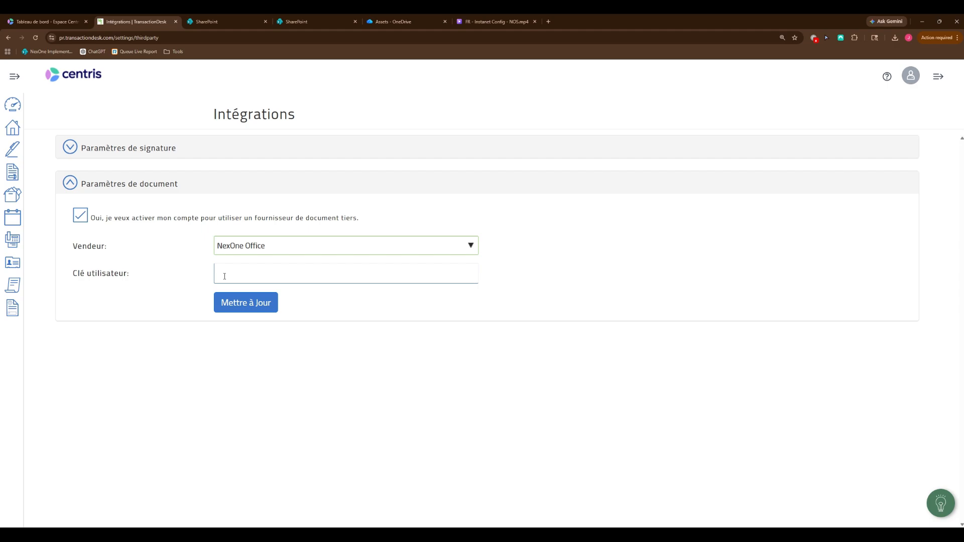
{"action": "right_click", "coordinate": [224, 276]}
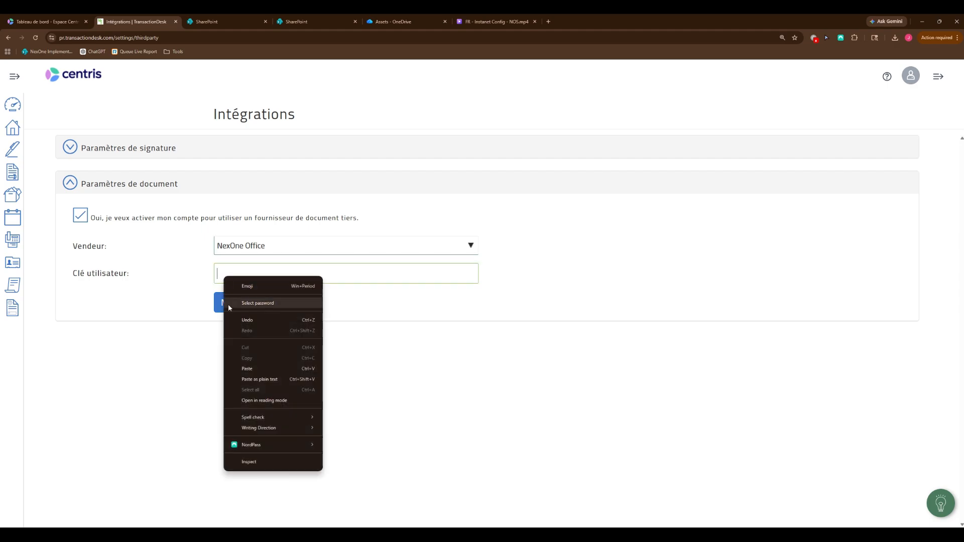
{"action": "left_click", "coordinate": [247, 368]}
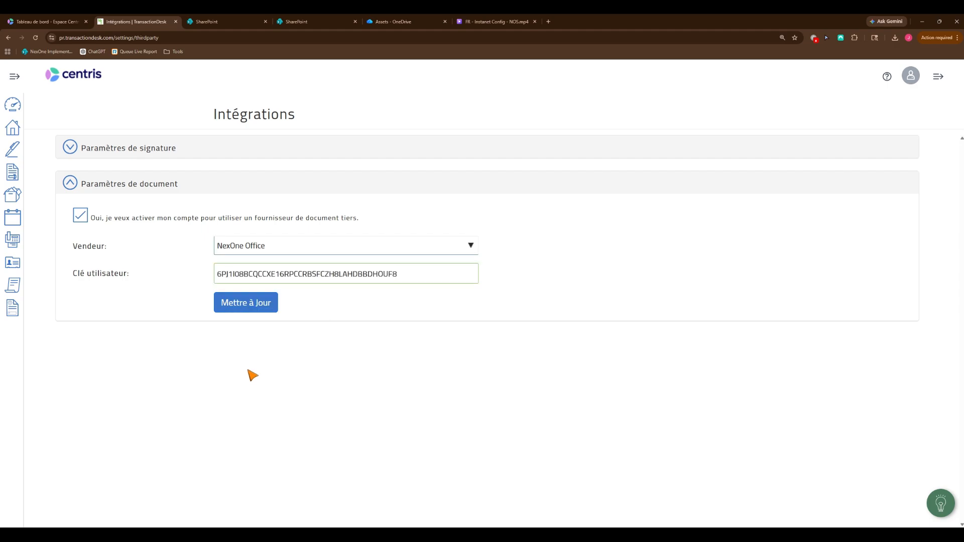
{"action": "left_click", "coordinate": [242, 309]}
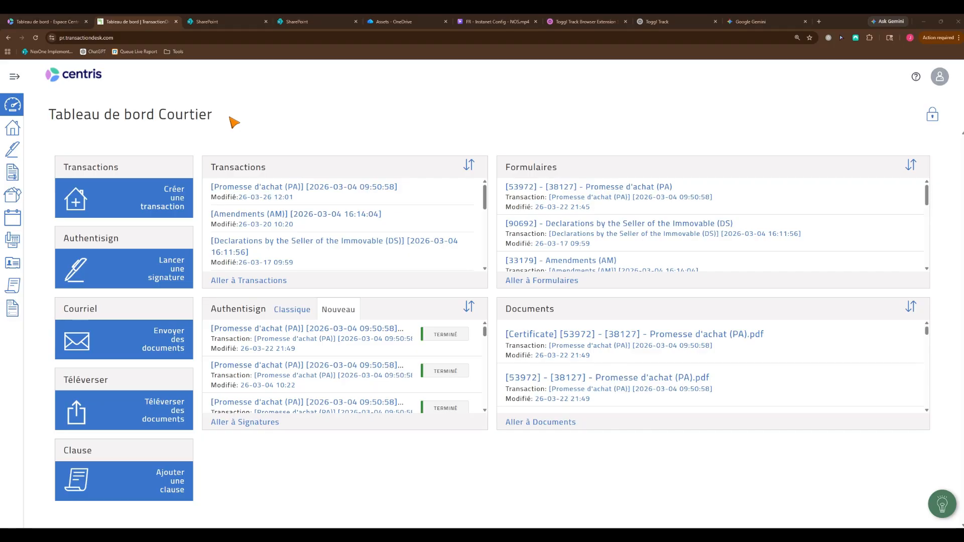
{"action": "left_click", "coordinate": [13, 132]}
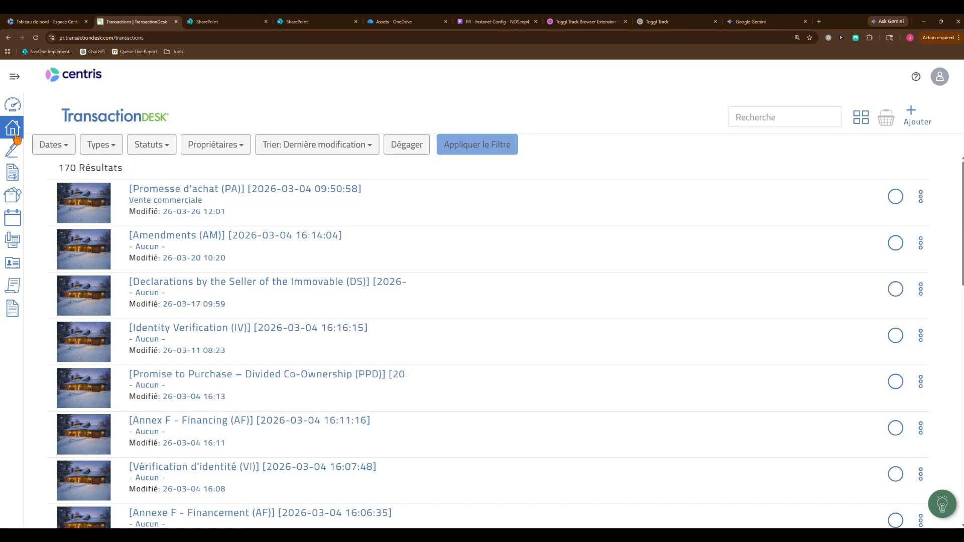
{"action": "left_click", "coordinate": [153, 189]}
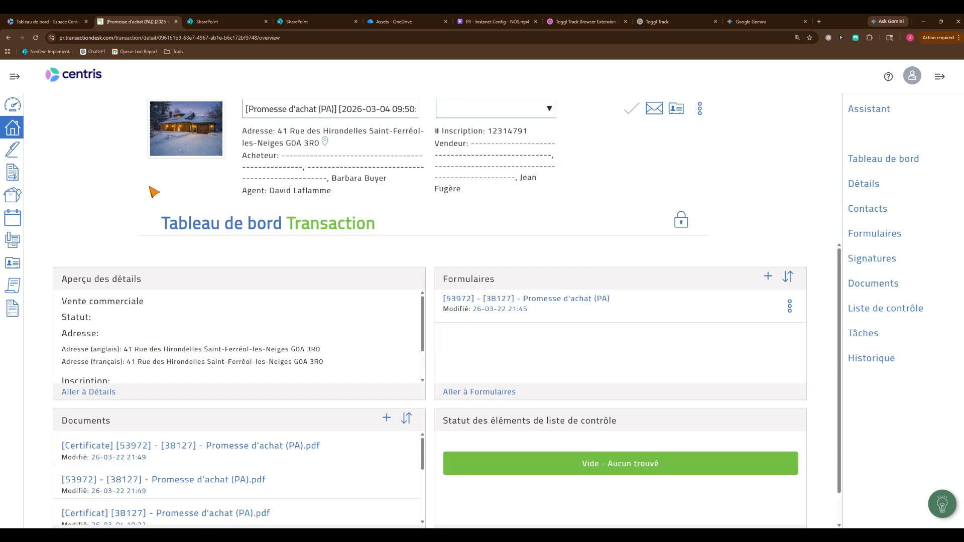
{"action": "left_click", "coordinate": [459, 394]}
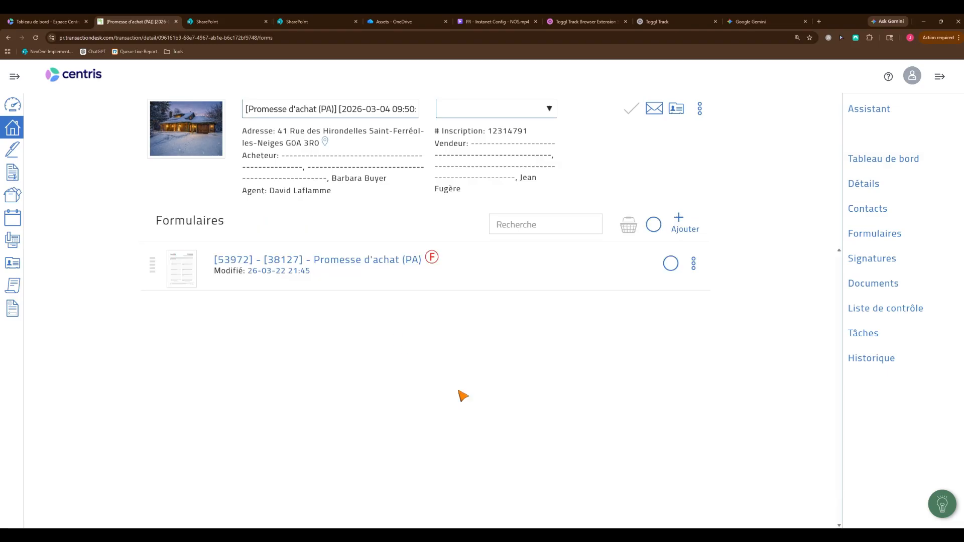
Step: Add the Promesse d'achat (PA) form to the basket and send it to NexOneSign
{"action": "left_click", "coordinate": [669, 266]}
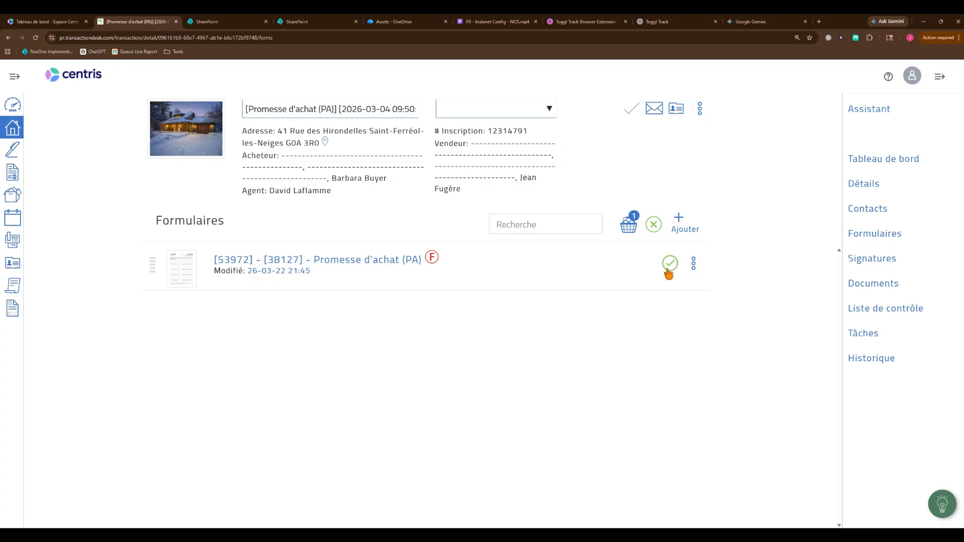
{"action": "left_click", "coordinate": [628, 228]}
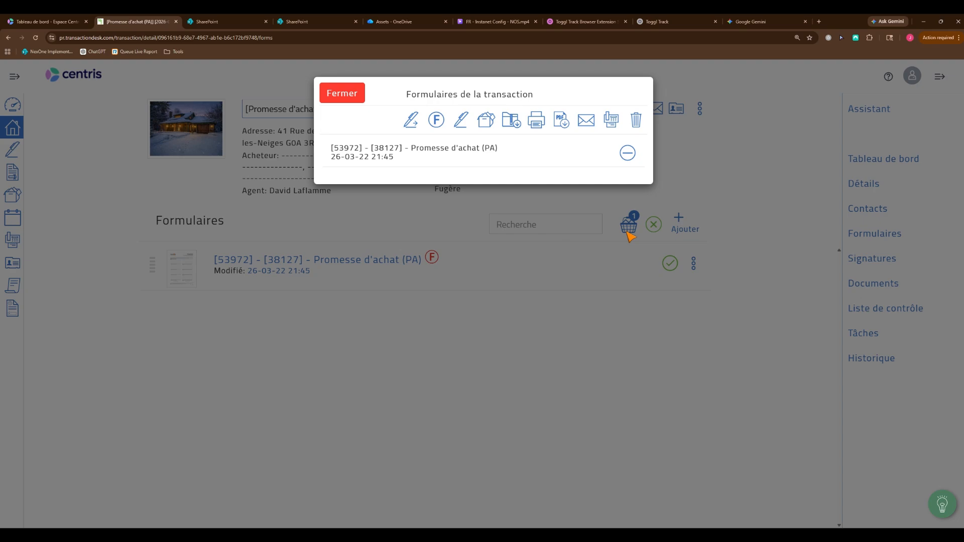
{"action": "left_click", "coordinate": [408, 129]}
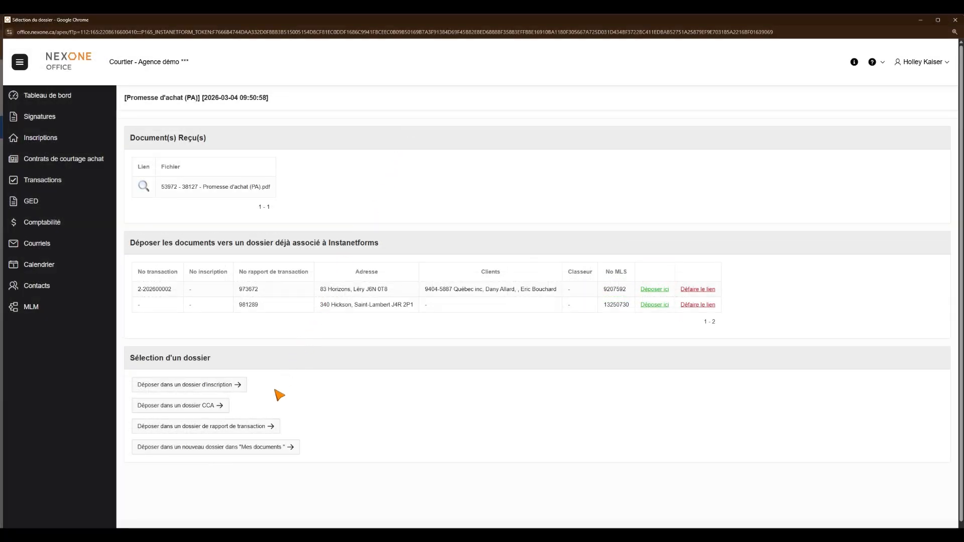
Step: Deposit the received document in the existing transaction report created on 2026-01-22
{"action": "left_click", "coordinate": [260, 429]}
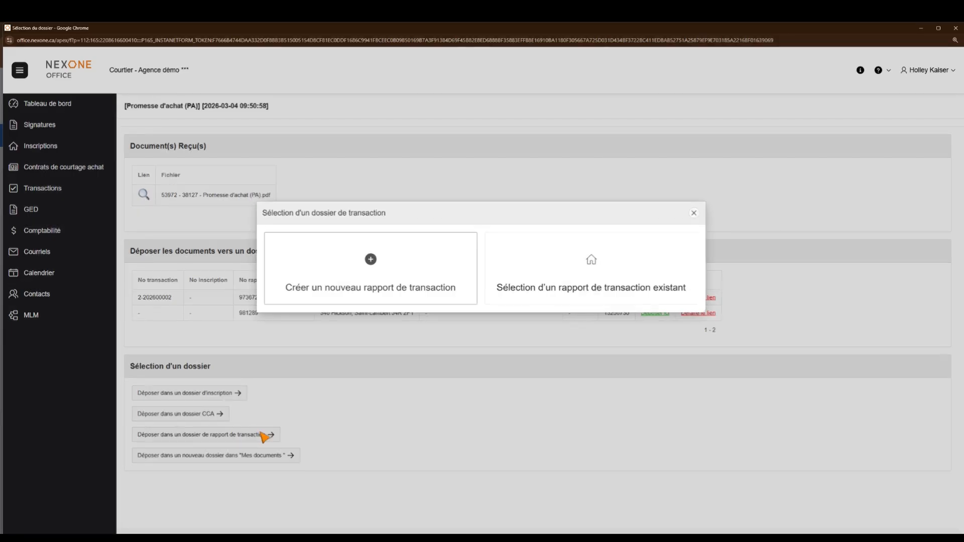
{"action": "left_click", "coordinate": [552, 289]}
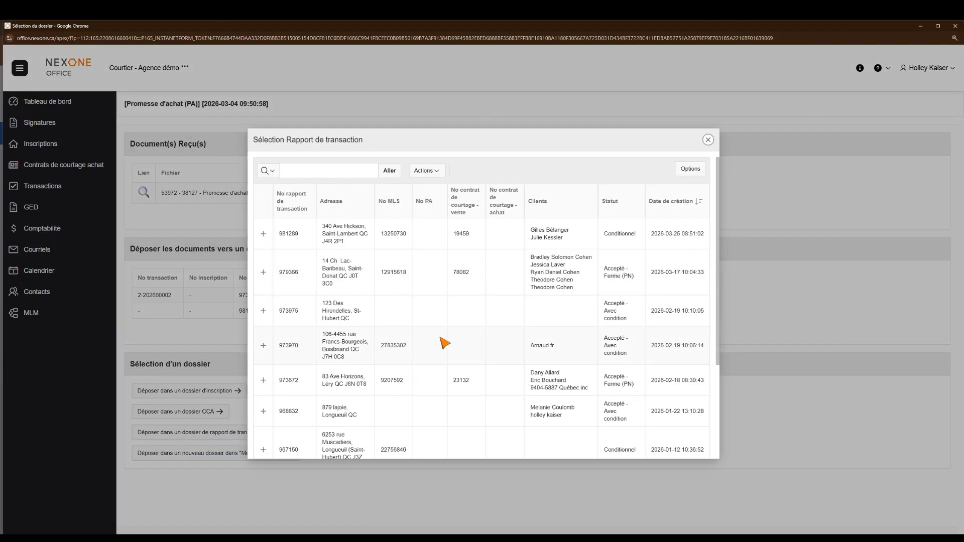
{"action": "left_click", "coordinate": [264, 412]}
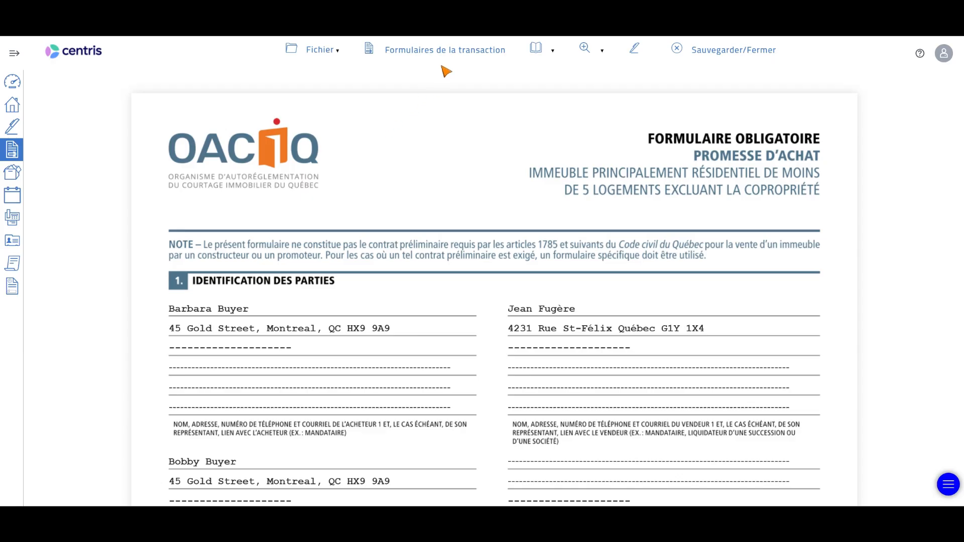
Step: From the open form in TransactionDesk, select the transaction's Promesse d'achat (PA) form and open the basket for sending it
{"action": "left_click", "coordinate": [454, 56]}
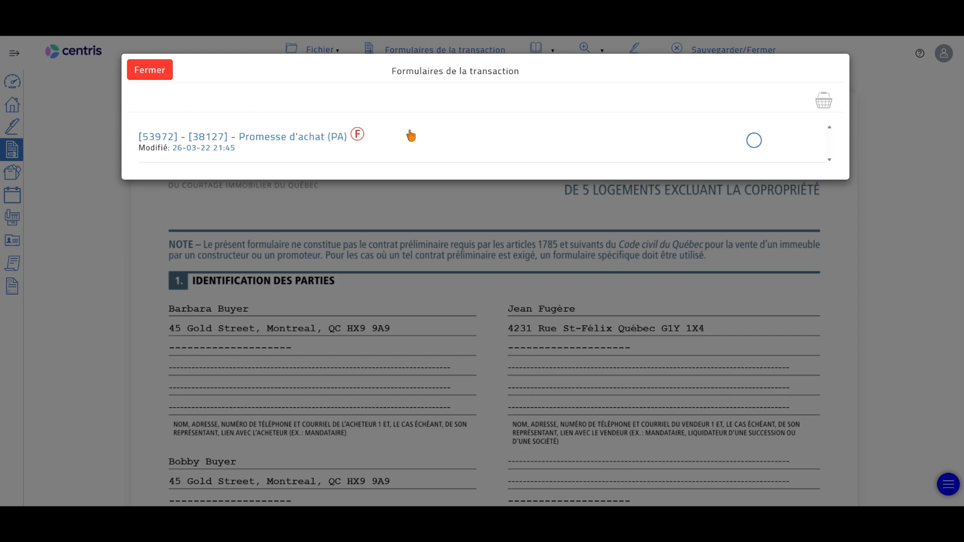
{"action": "left_click", "coordinate": [754, 141]}
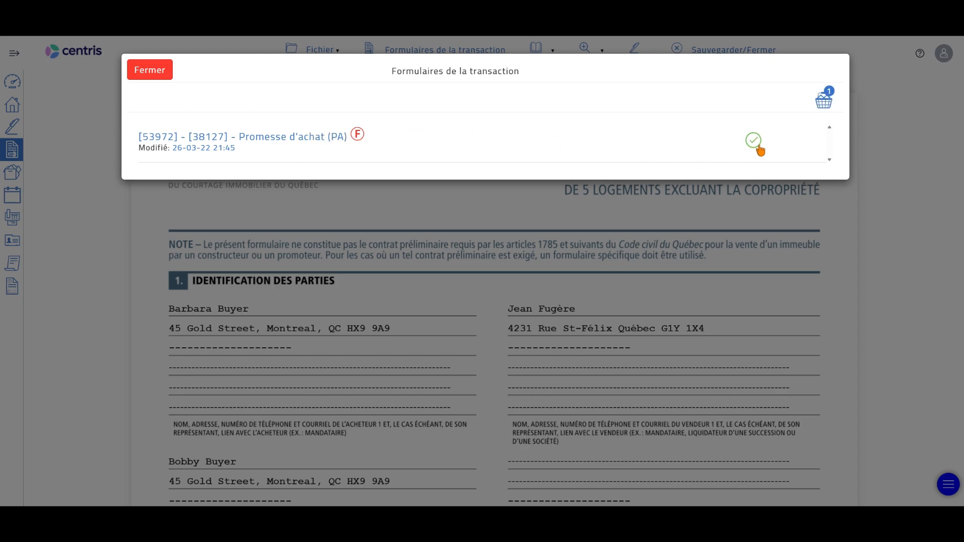
{"action": "left_click", "coordinate": [825, 102]}
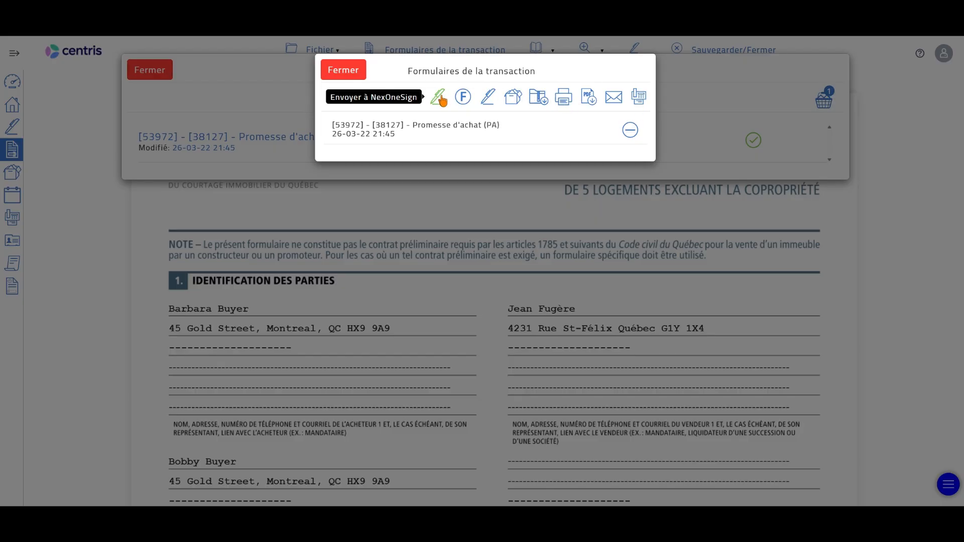